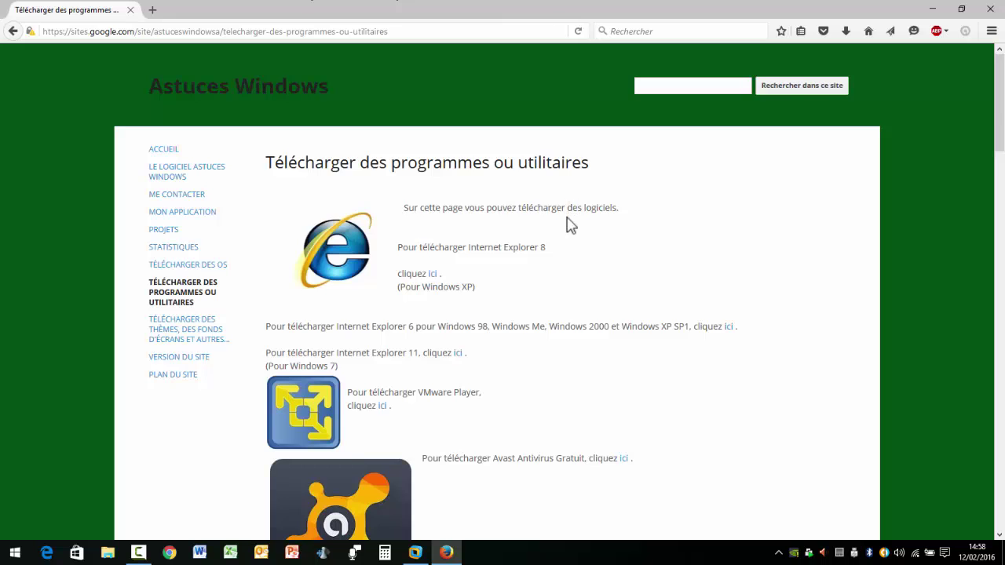
Step: Look through the software downloads page for the Windows 7 upgrade advisor entry
scroll(568, 223, "down", 3)
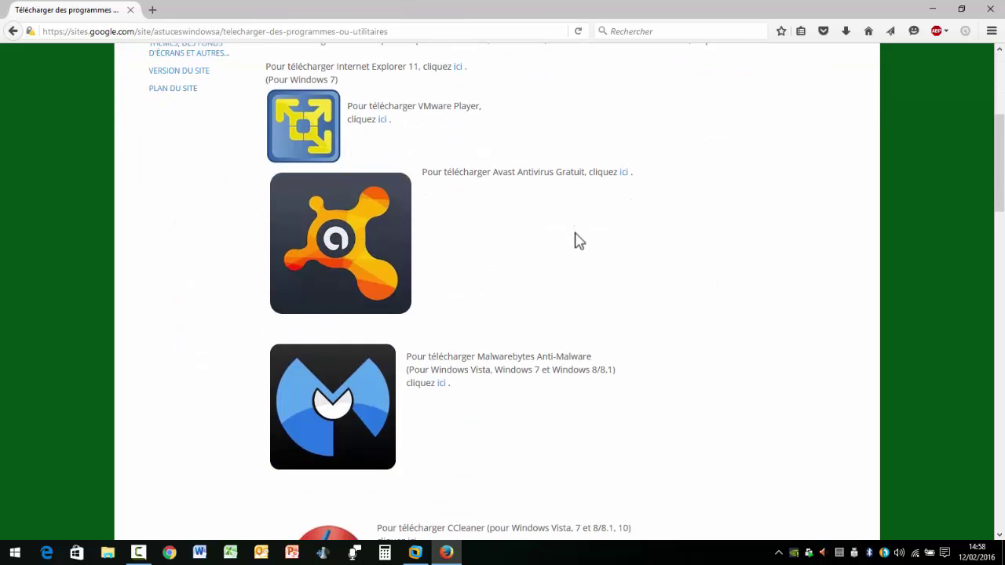
scroll(574, 240, "down", 5)
scroll(582, 282, "down", 8)
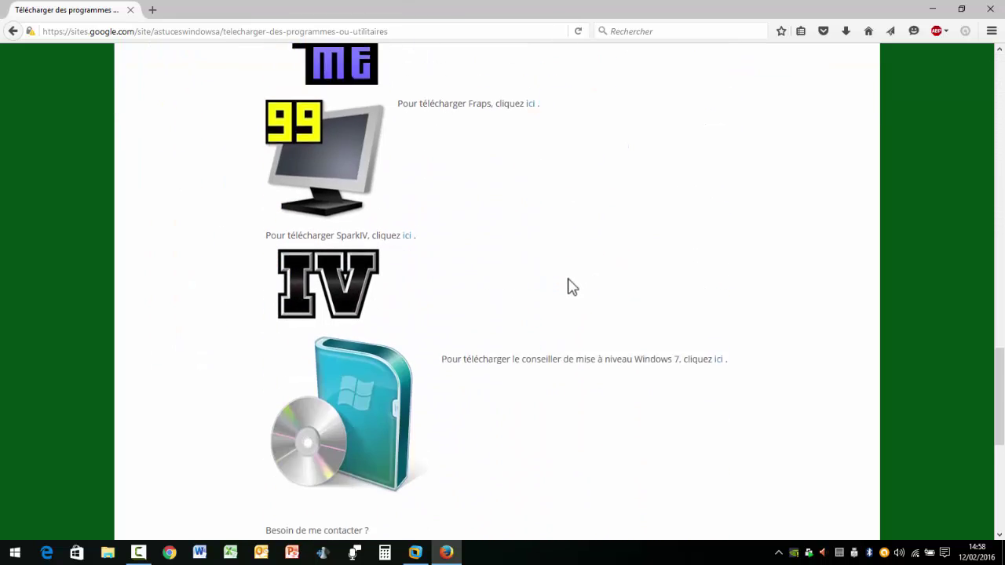
scroll(568, 280, "up", 1)
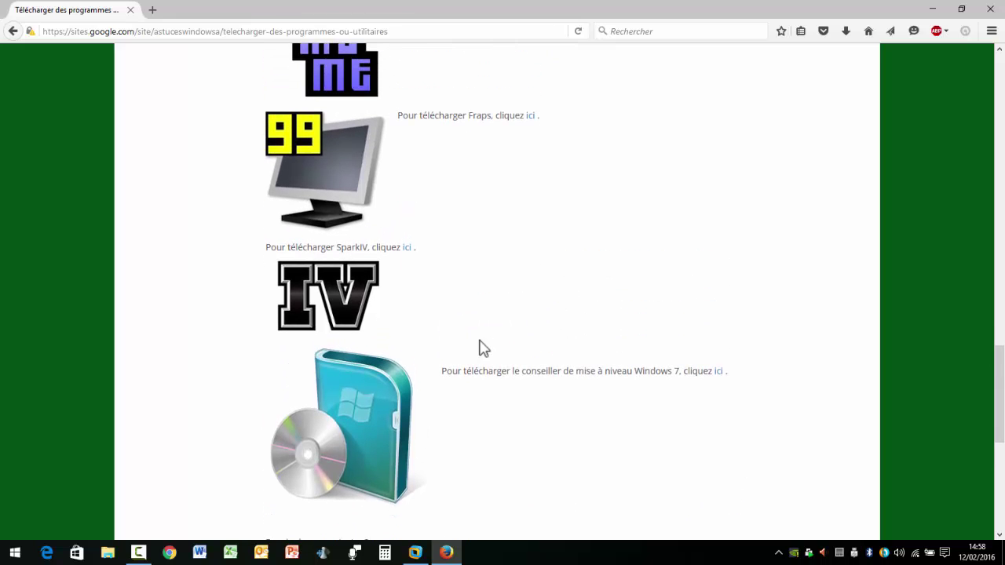
scroll(389, 393, "down", 1)
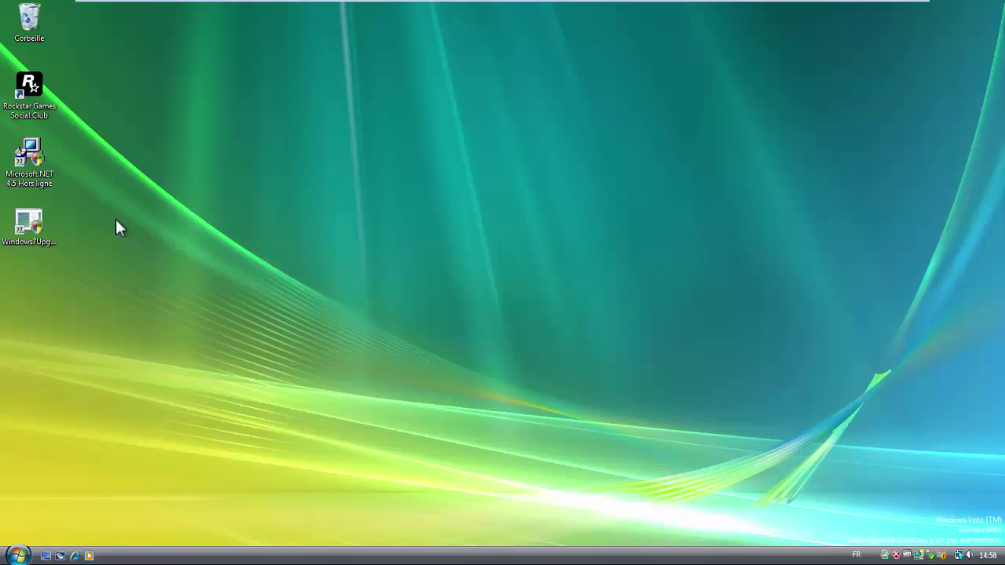
Step: Install the Windows 7 Upgrade Advisor from its setup file on the virtual machine's desktop, authorising it and accepting the licence terms
double_click(29, 223)
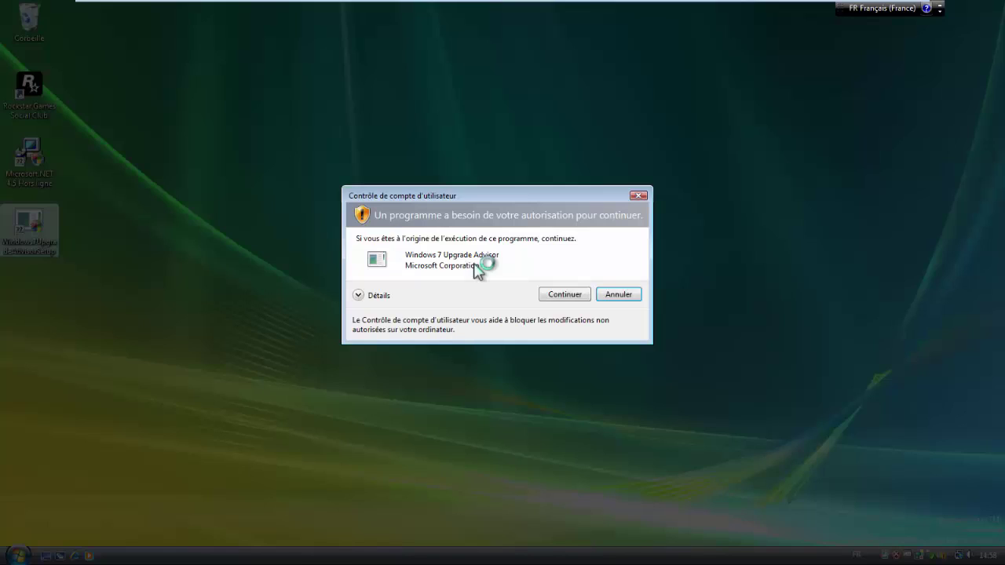
left_click(565, 297)
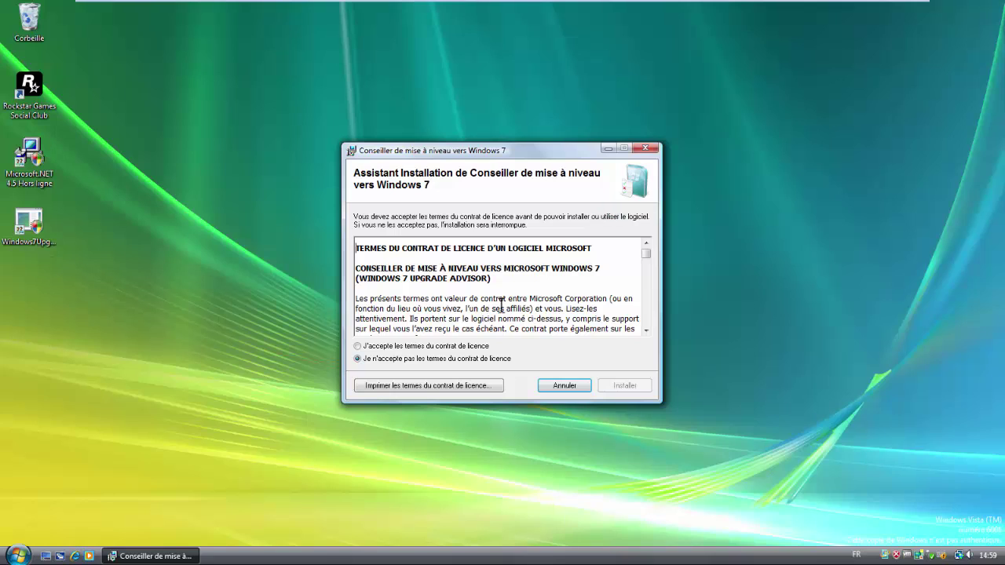
left_click(452, 346)
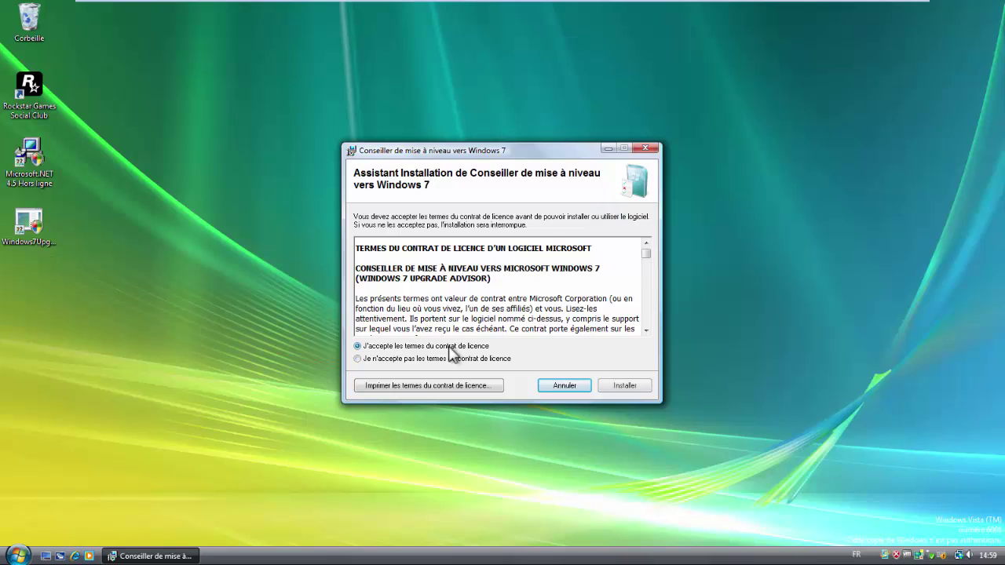
left_click(626, 385)
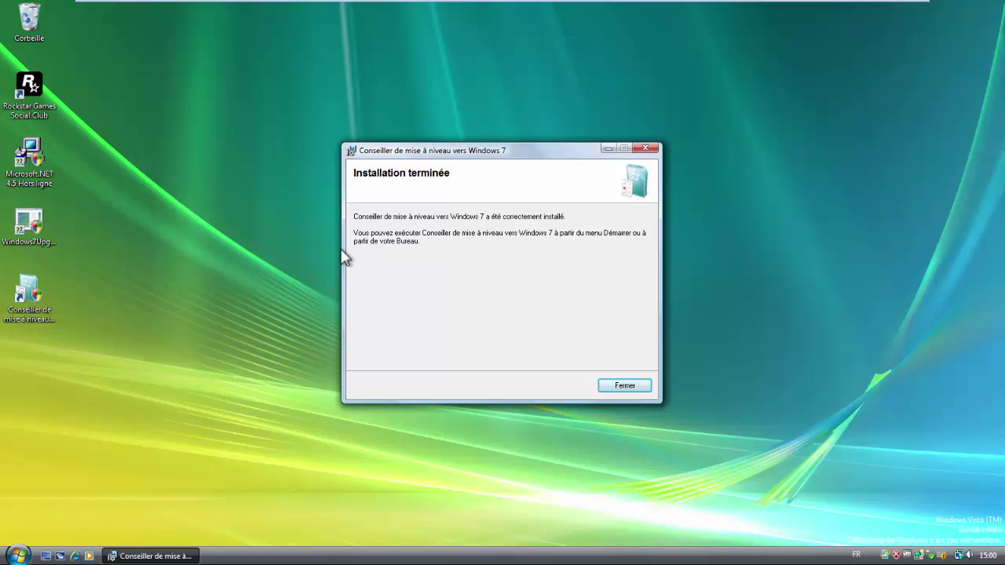
left_click(625, 385)
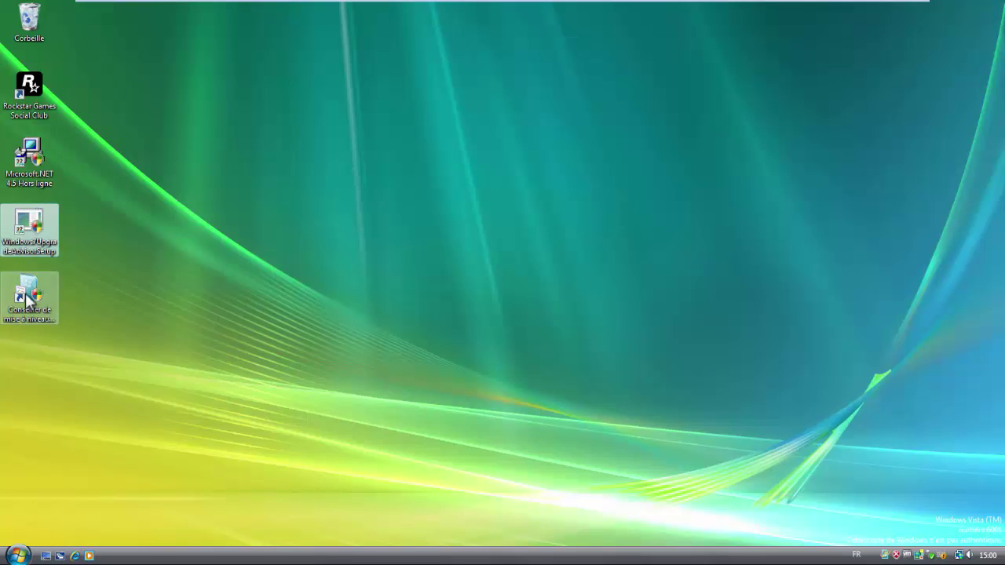
left_click_drag(30, 302, 68, 299)
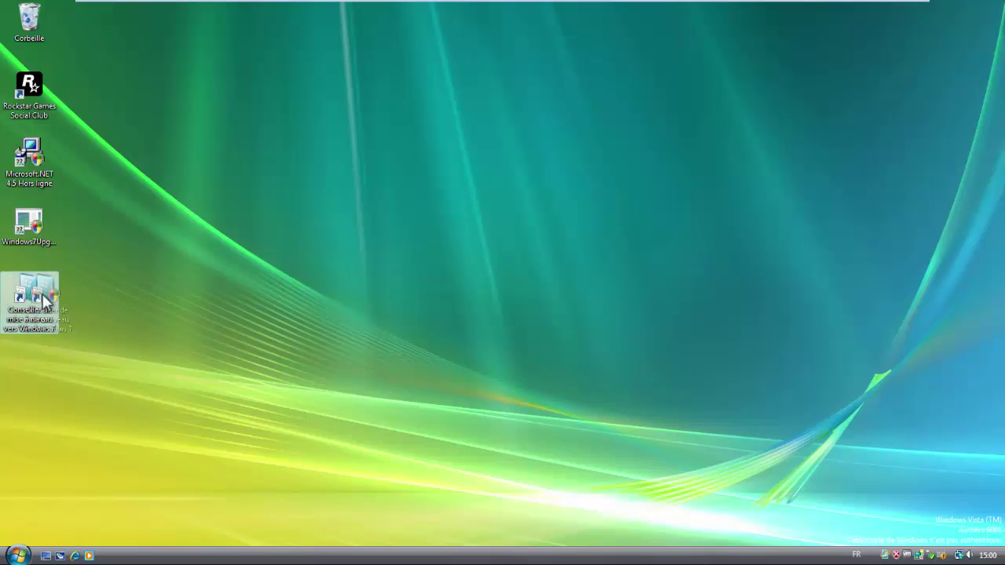
left_click_drag(977, 32, 41, 288)
left_click(155, 267)
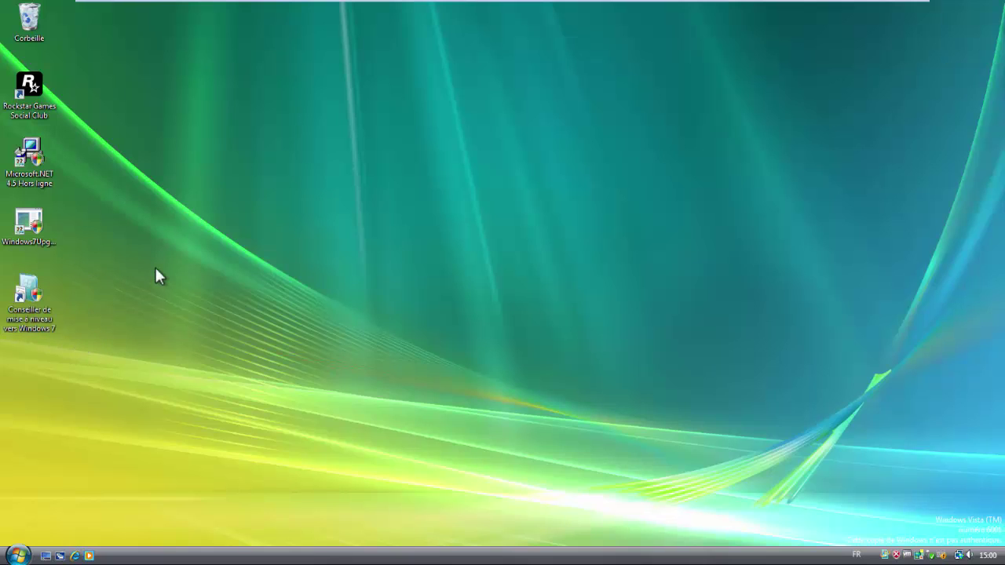
Step: Launch the Windows 7 Upgrade Advisor from its desktop shortcut and authorise it to run
left_click(19, 292)
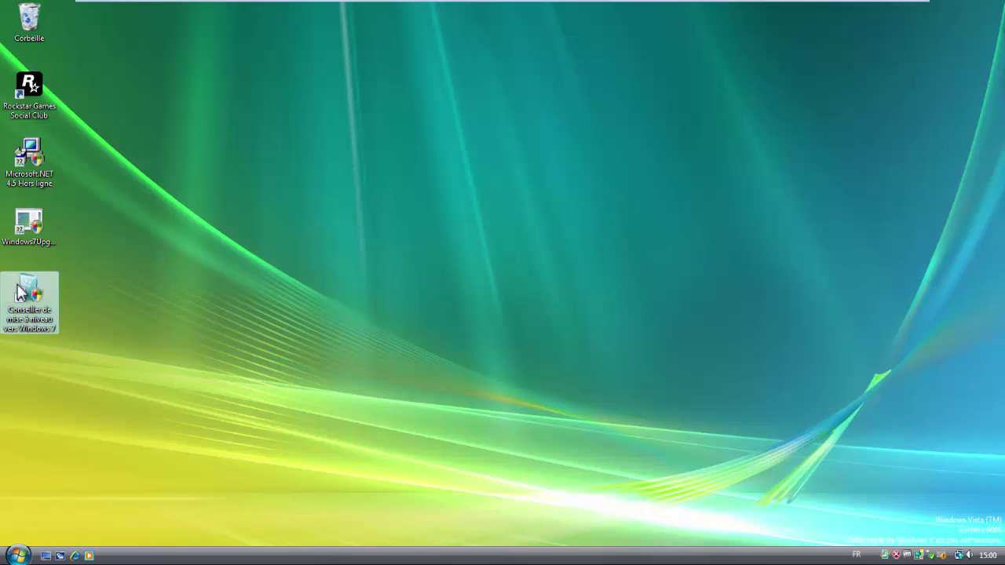
double_click(19, 292)
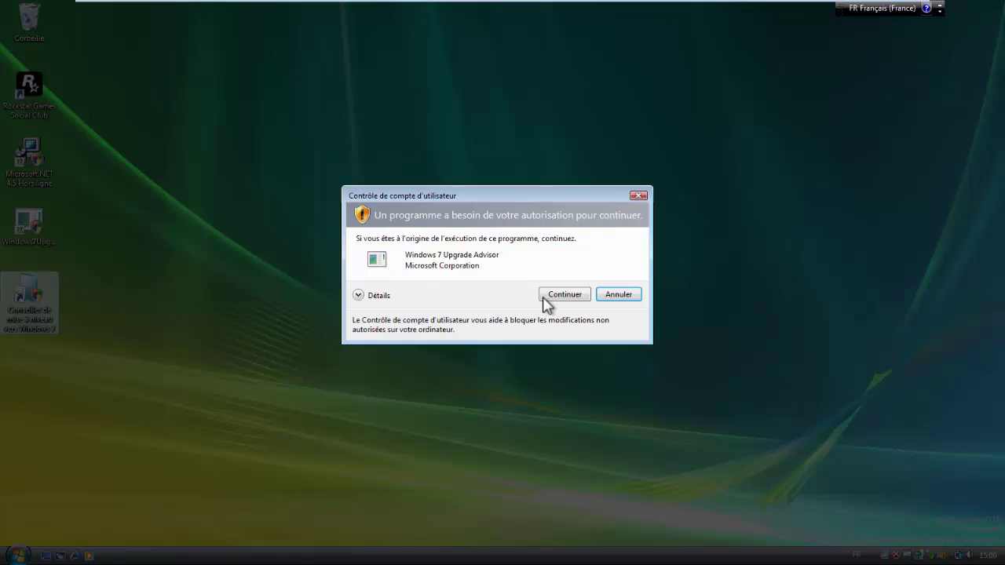
left_click(564, 294)
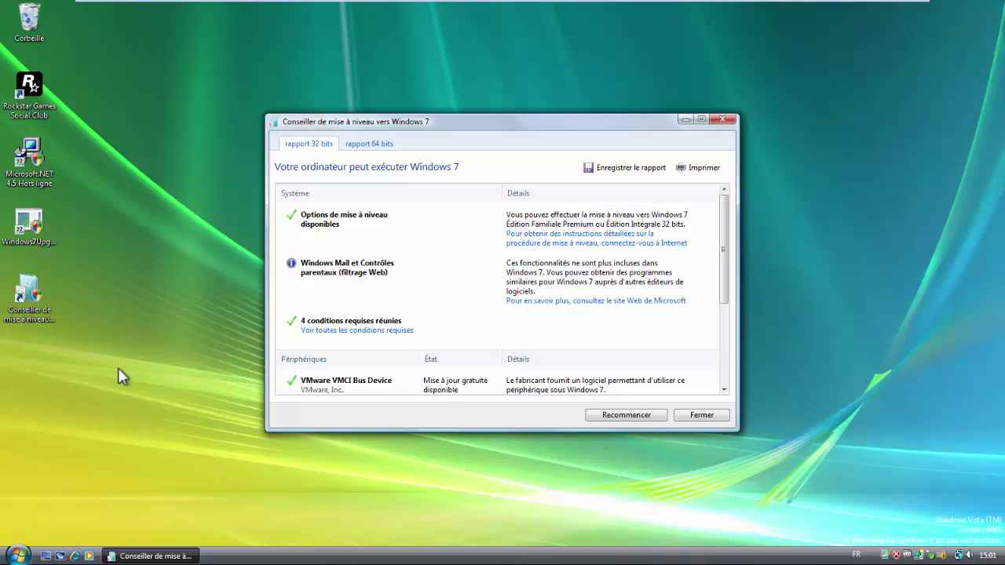
Step: Save the compatibility report to the desktop as a web archive named Rapport
left_click(597, 169)
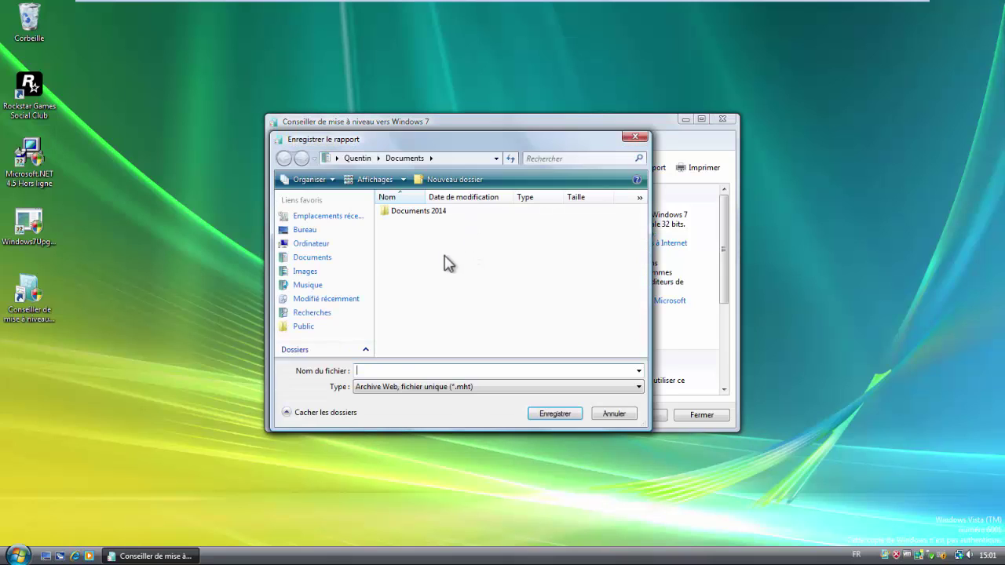
left_click(303, 233)
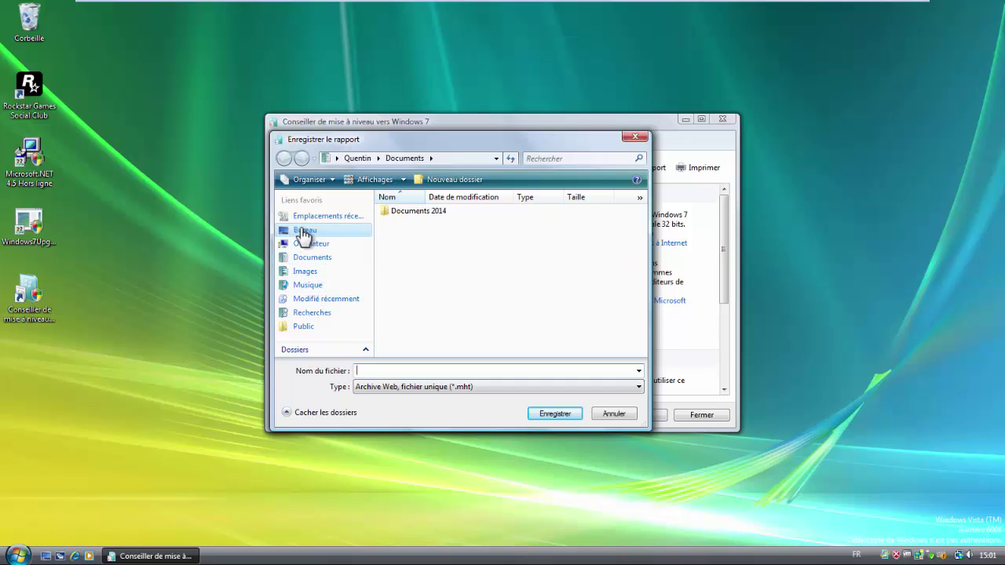
left_click(402, 372)
type("R")
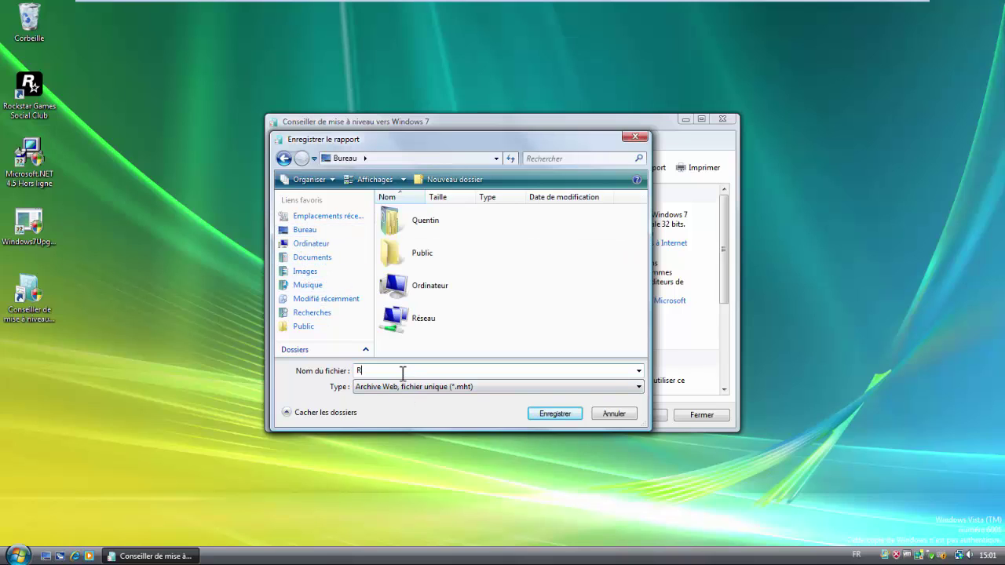
type("apport")
left_click(554, 415)
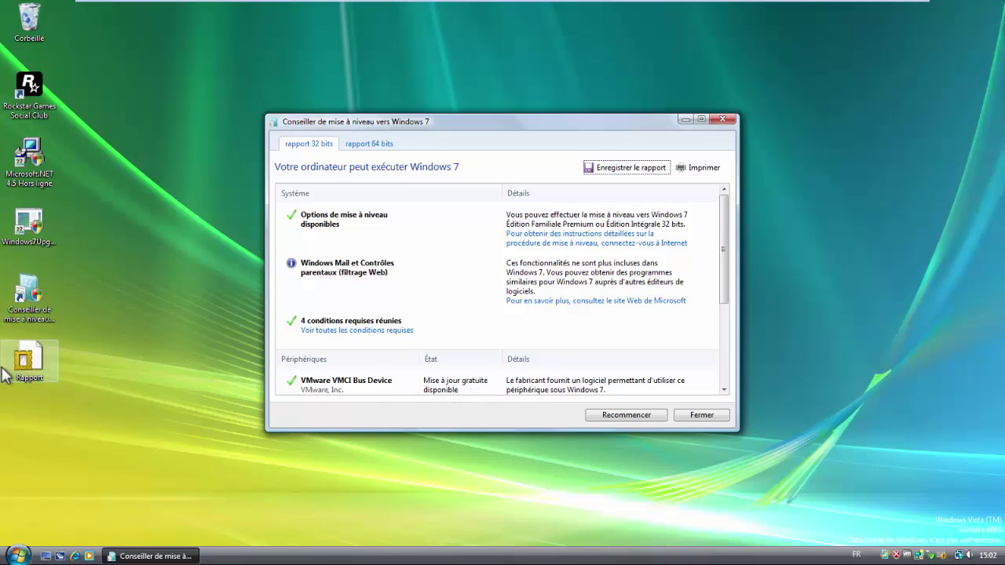
Step: Open the saved Rapport file and examine the system, device and program compatibility for Windows 7 32-bit and 64-bit
key("super+d")
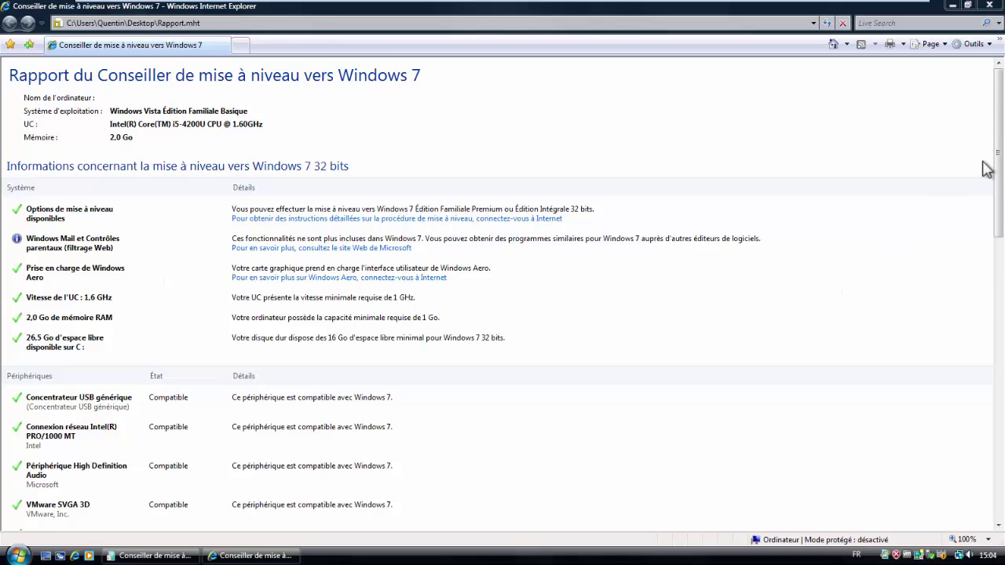
left_click_drag(999, 162, 998, 210)
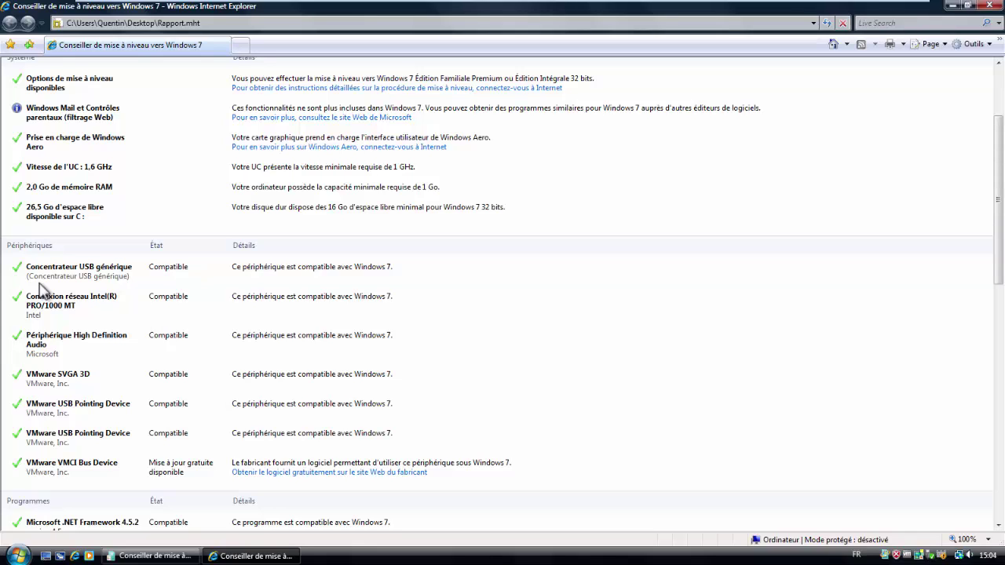
left_click_drag(1000, 186, 996, 209)
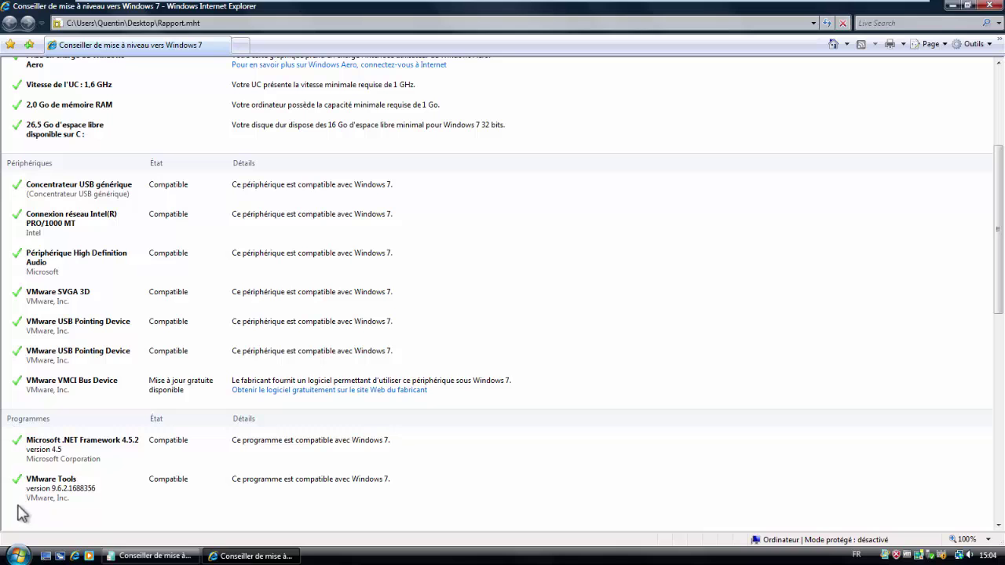
left_click_drag(1001, 253, 989, 331)
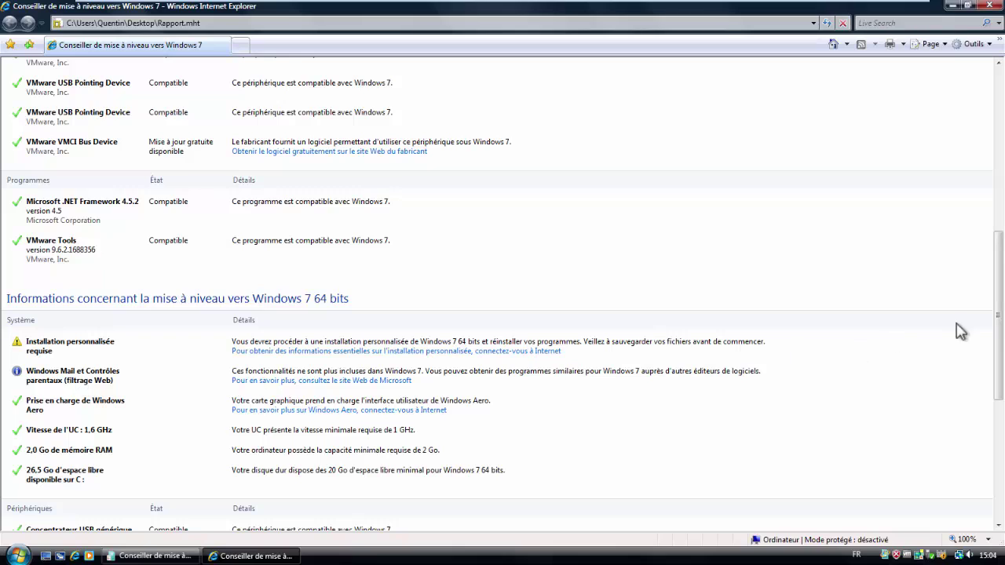
mouse_move(998, 332)
left_mouse_down()
mouse_move(995, 455)
mouse_move(994, 350)
left_mouse_up()
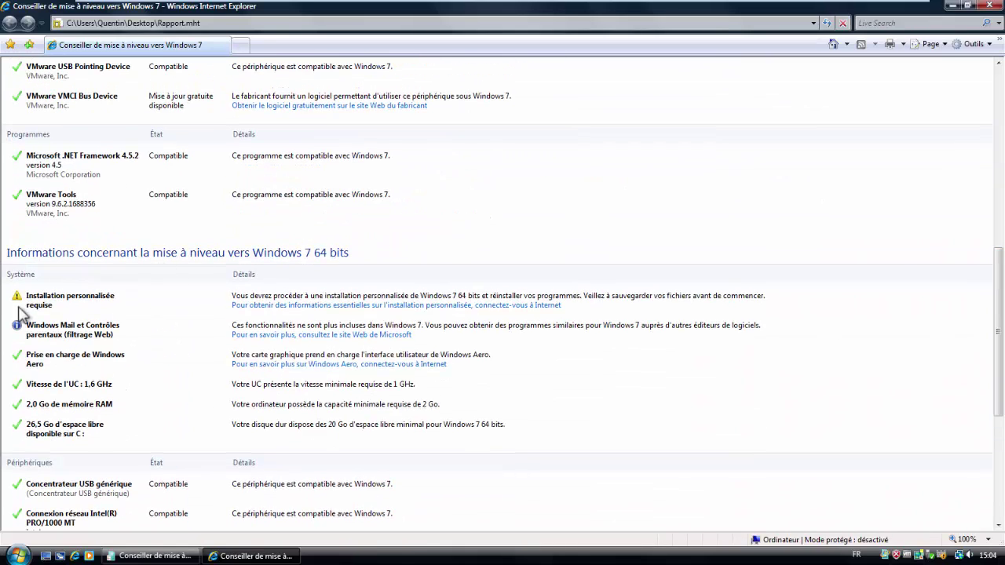
left_click_drag(345, 298, 626, 306)
left_click(596, 319)
scroll(597, 310, "up", 6)
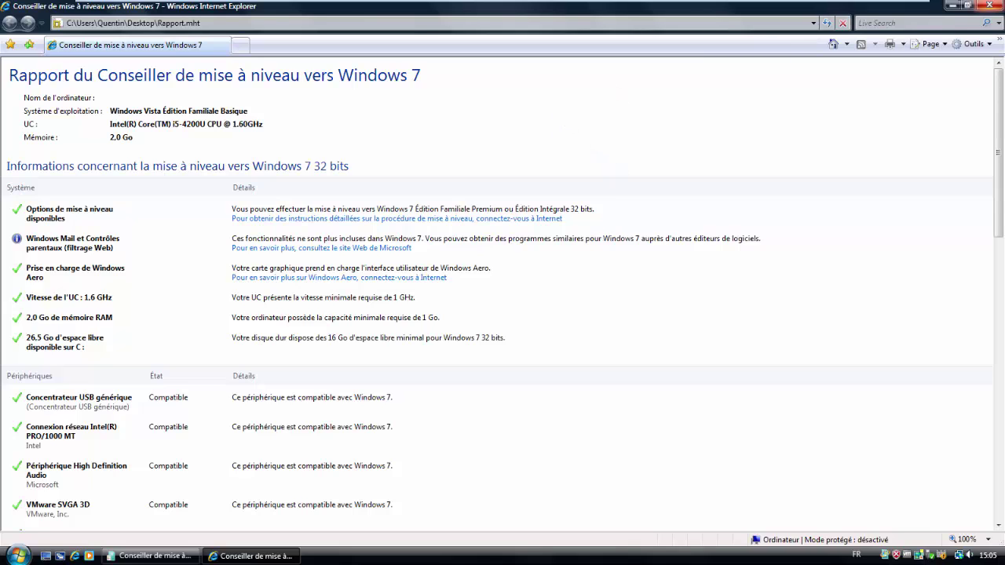
Step: Close the saved report and the Windows 7 Upgrade Advisor
left_click(989, 5)
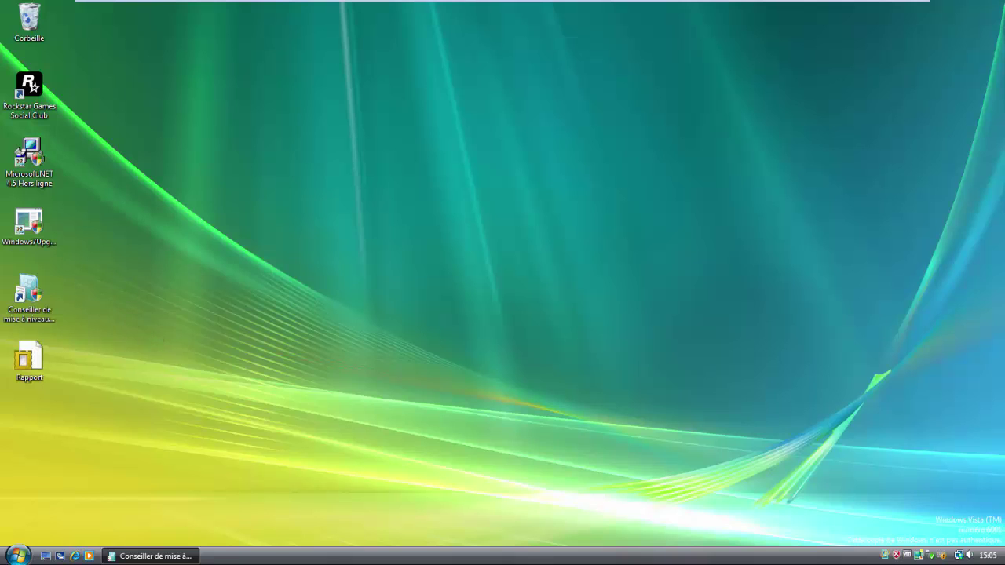
left_click(149, 556)
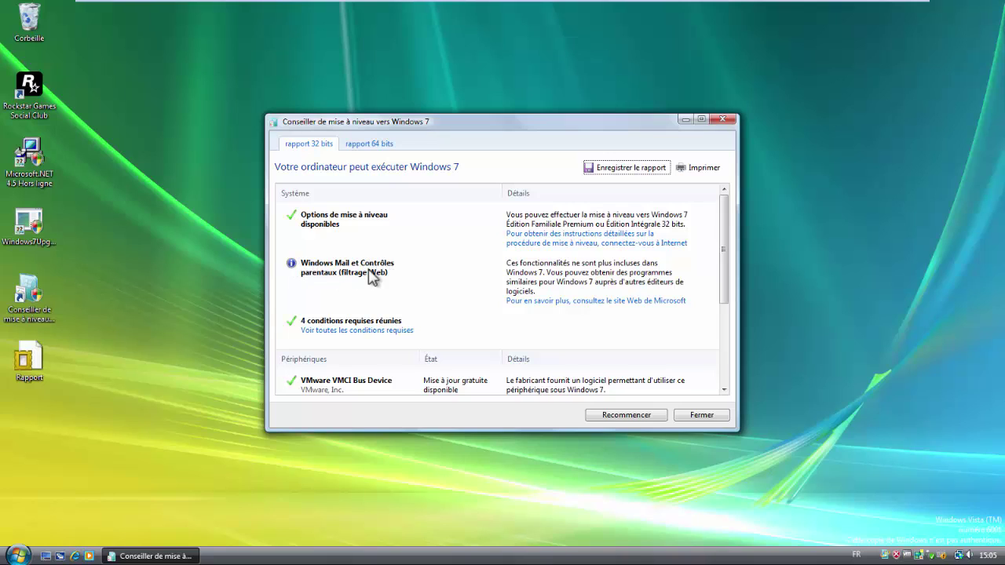
left_click(725, 120)
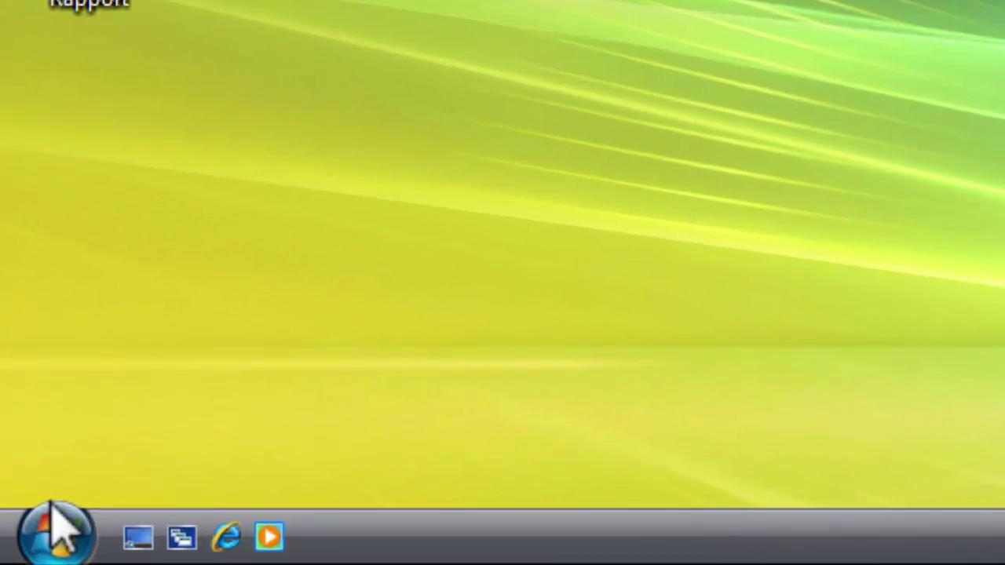
Step: Check the operating system's type in the computer's properties, and close the system information window
left_click(57, 533)
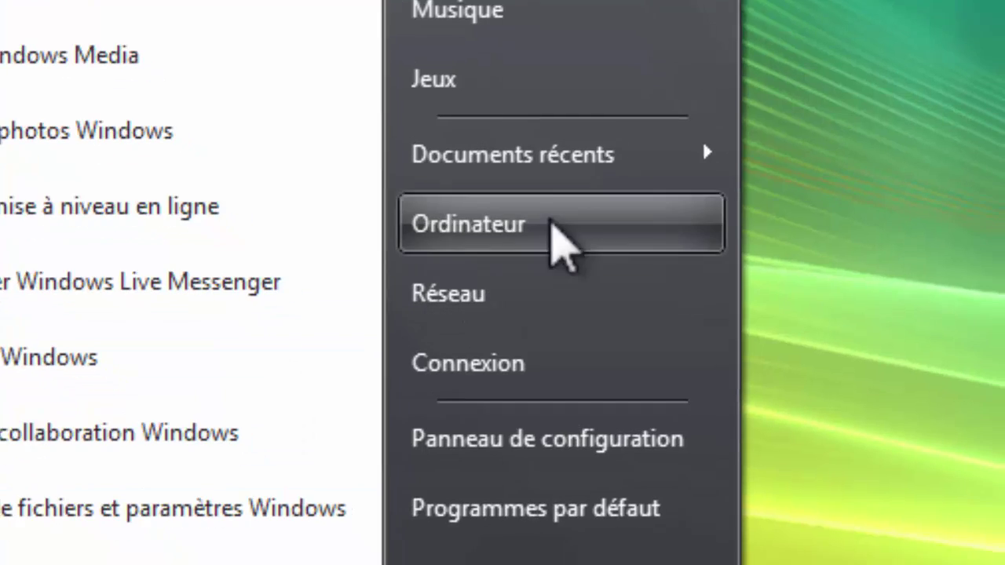
right_click(609, 239)
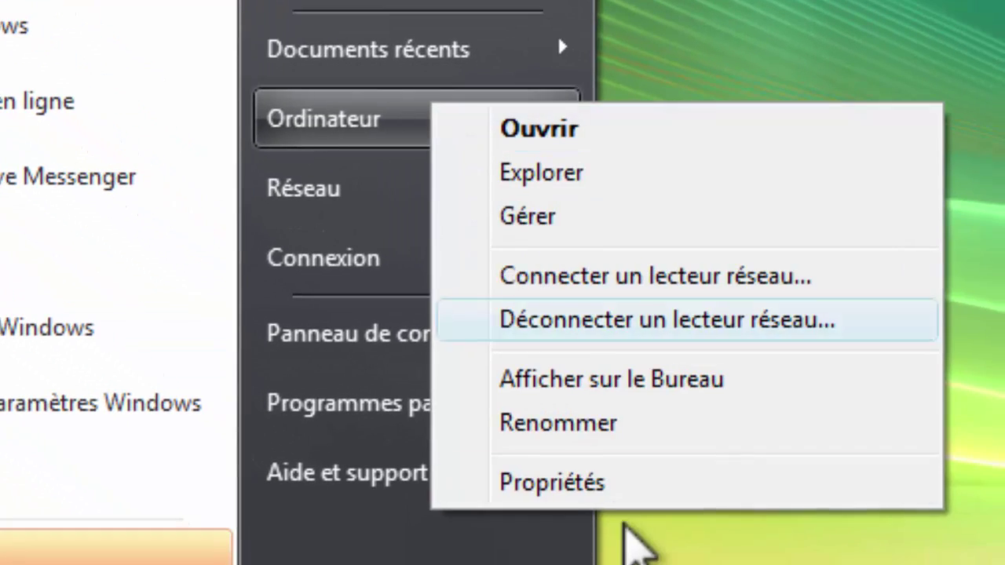
left_click(642, 487)
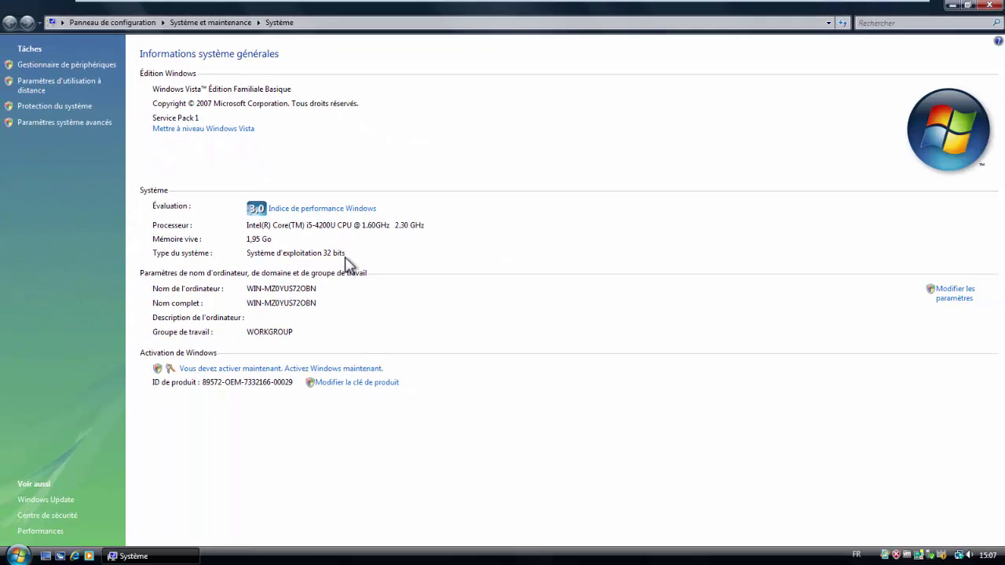
left_click(988, 5)
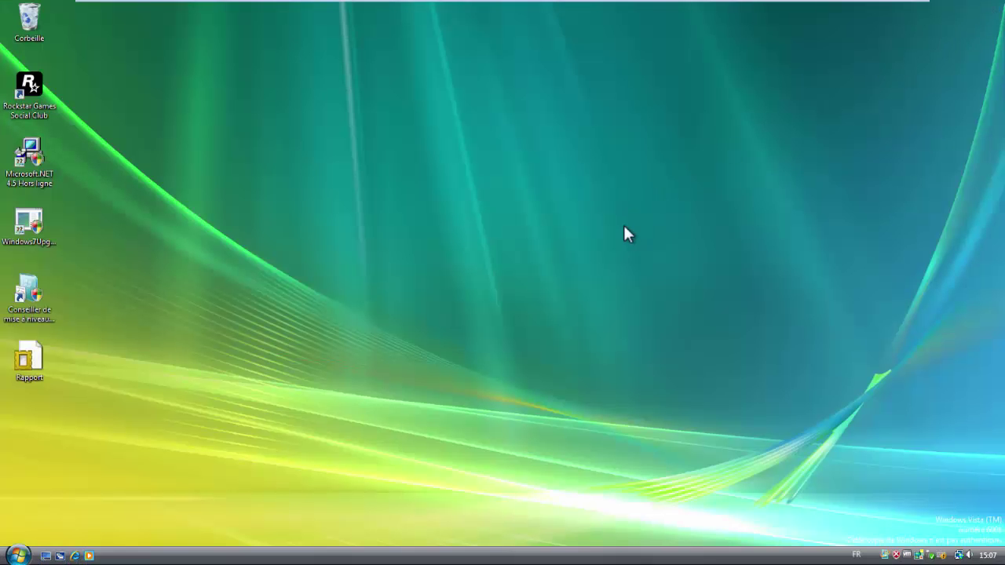
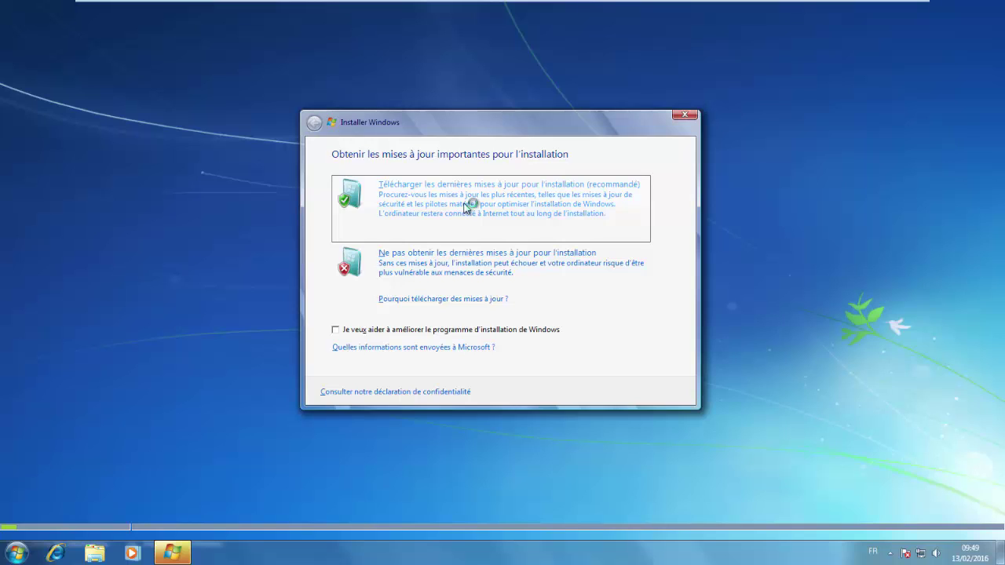
Step: In Windows 7 setup, choose to download the latest installation updates and accept the licence terms
left_click(467, 206)
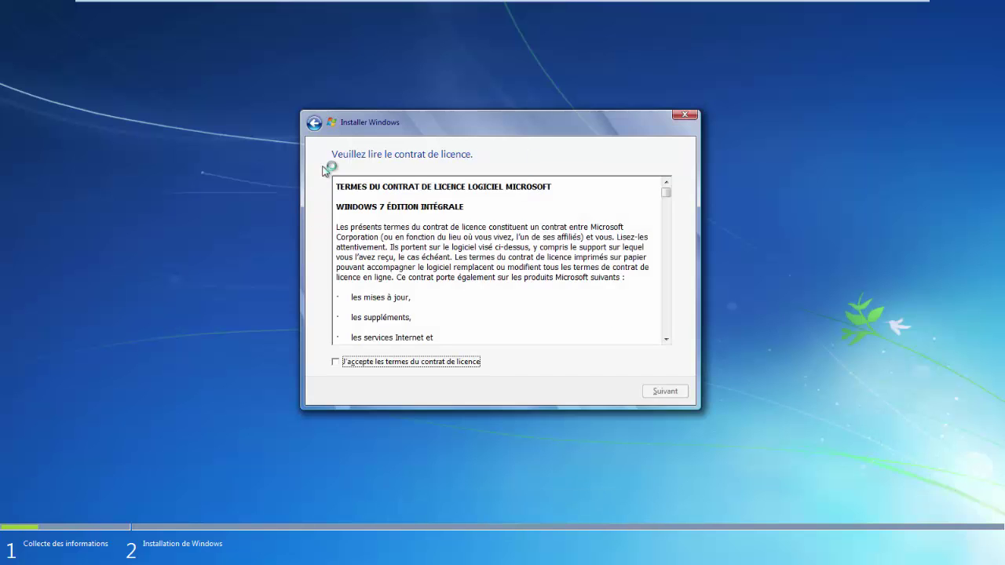
left_click(336, 362)
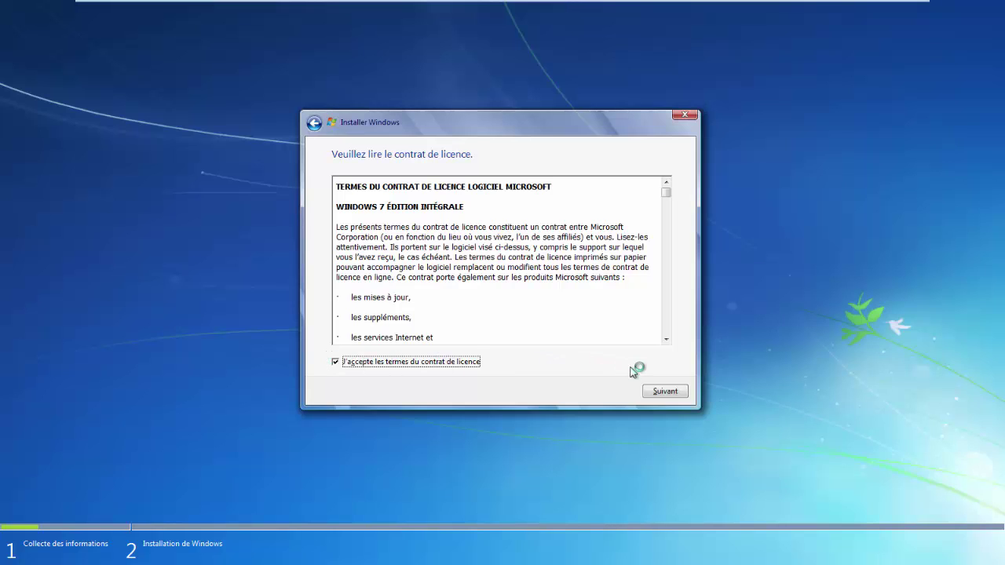
left_click(664, 392)
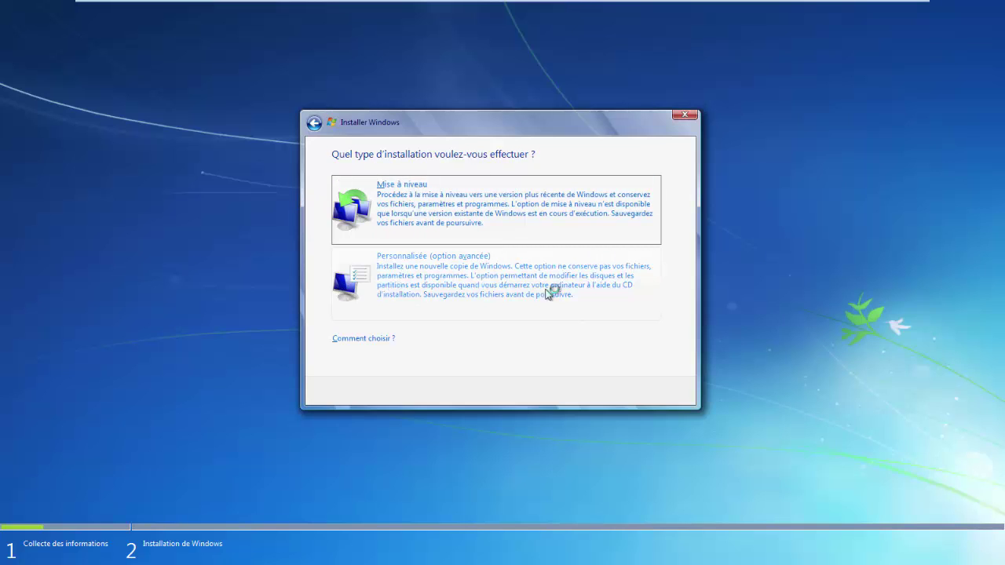
Step: Choose the Mise à niveau installation type and continue the Windows setup without entering a product key
left_click(430, 206)
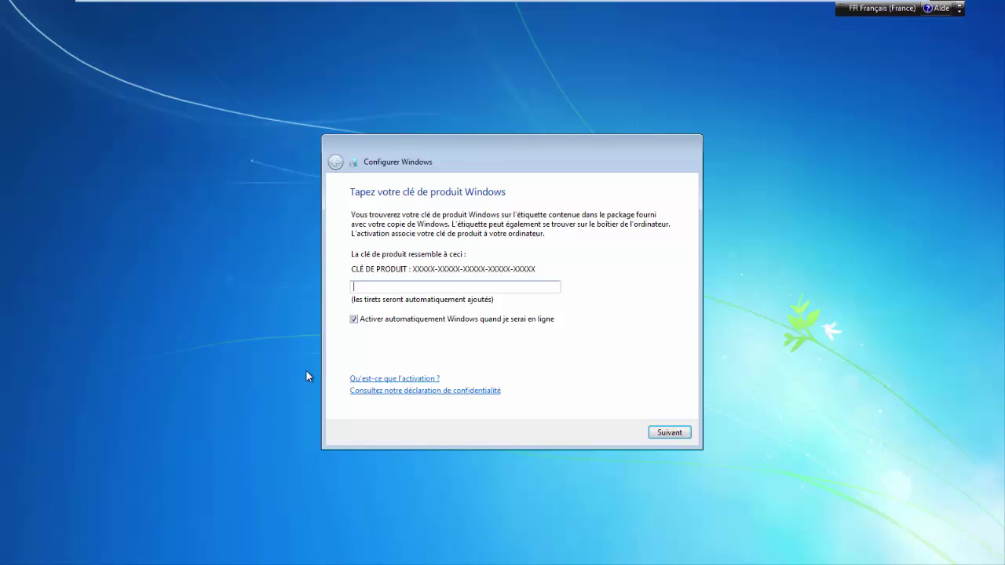
left_click(668, 433)
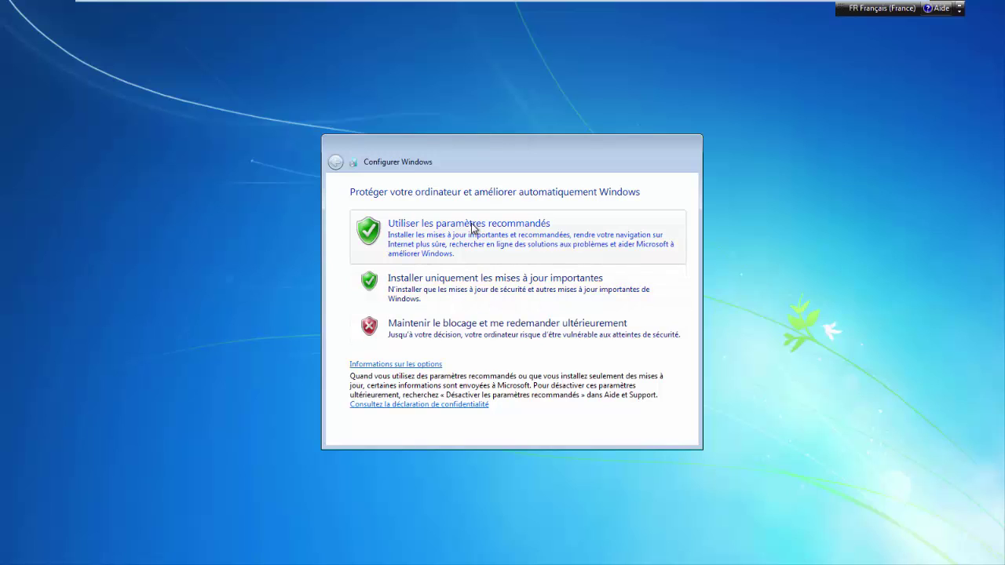
Step: Configure Windows with the recommended protection settings, the proposed date and time, and the Réseau public location
left_click(482, 230)
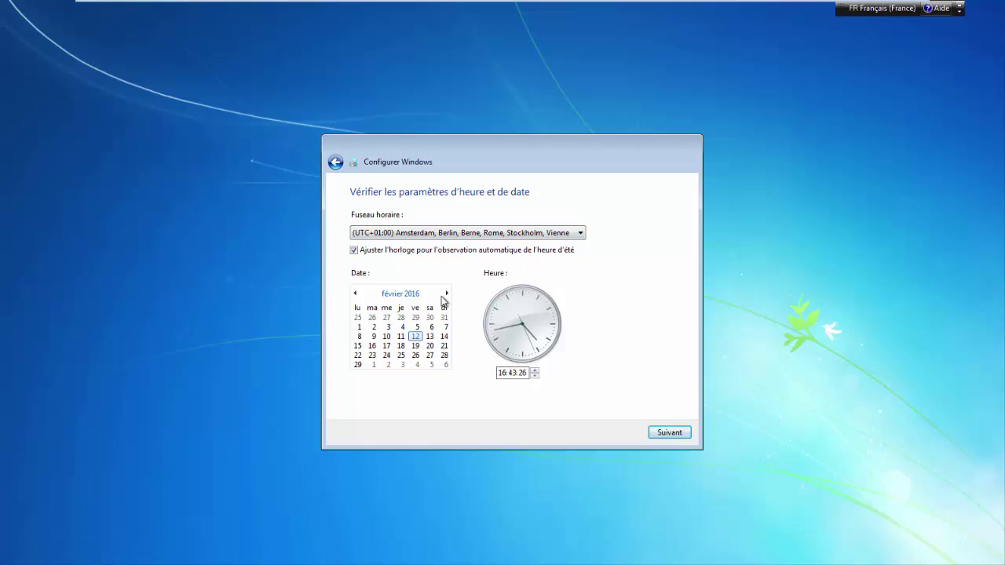
left_click(669, 433)
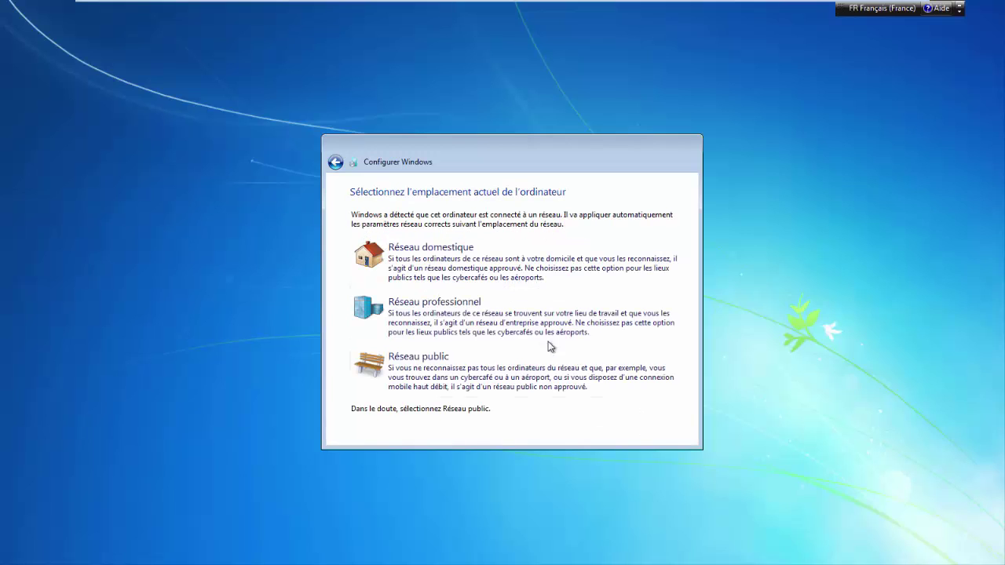
left_click(453, 384)
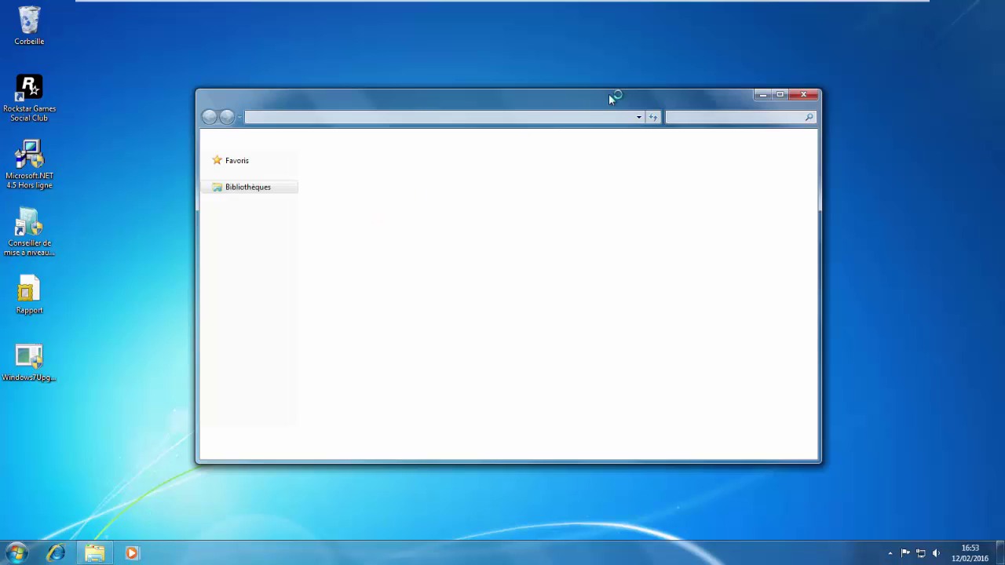
Step: Examine the contents of the Documents, Images, Musique and Vidéos libraries in a maximized window, and close it
left_click(780, 95)
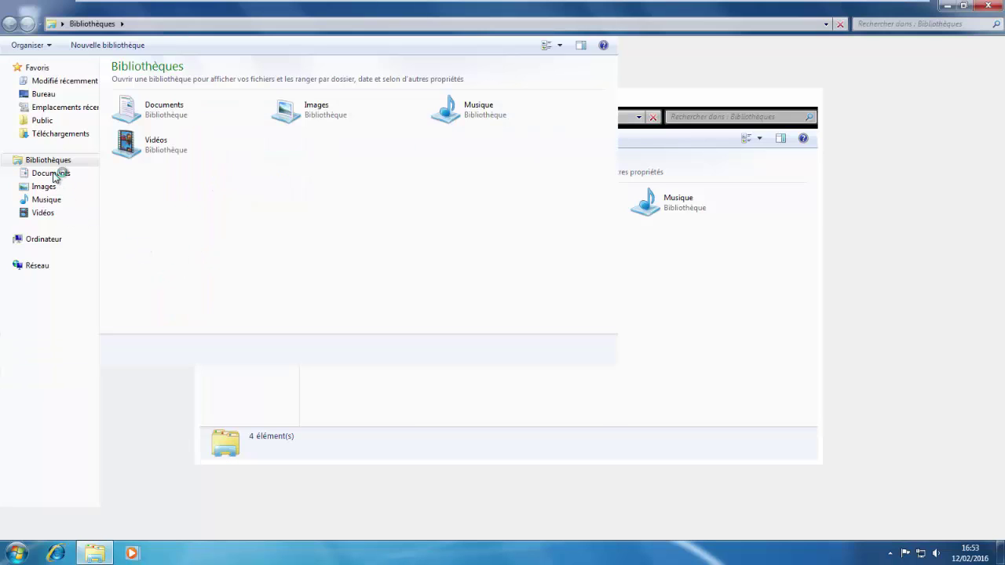
left_click(53, 174)
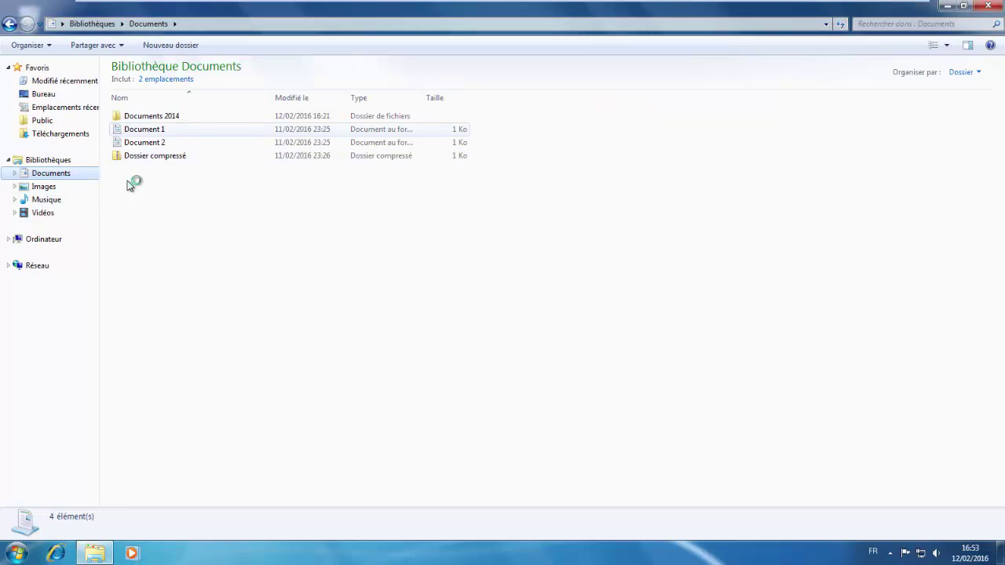
left_click(40, 186)
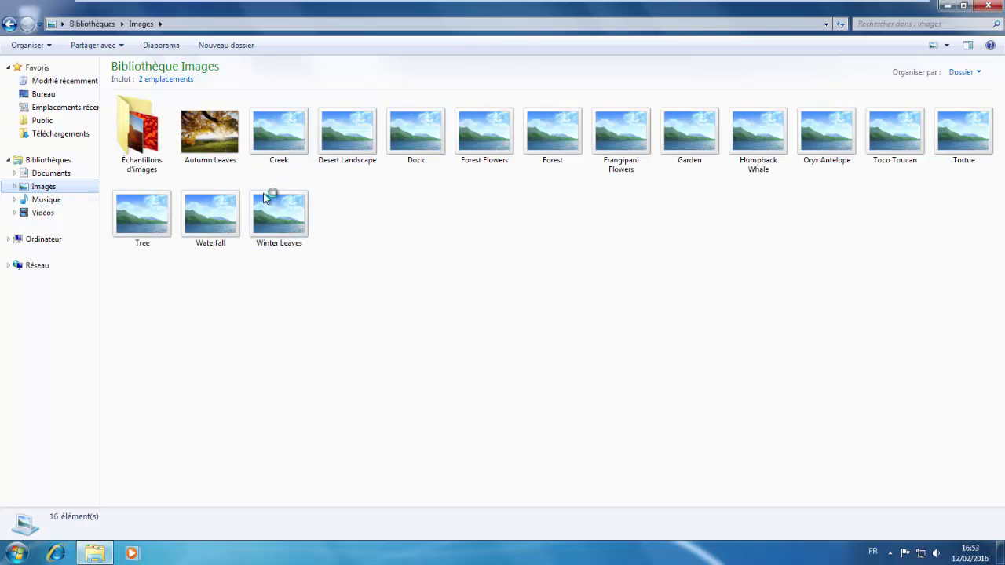
left_click(36, 201)
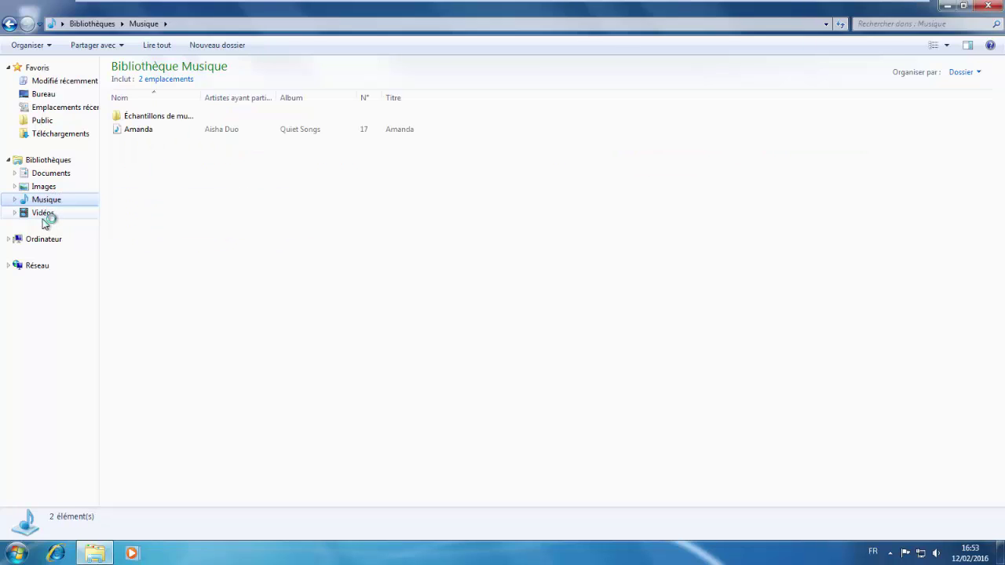
left_click(43, 217)
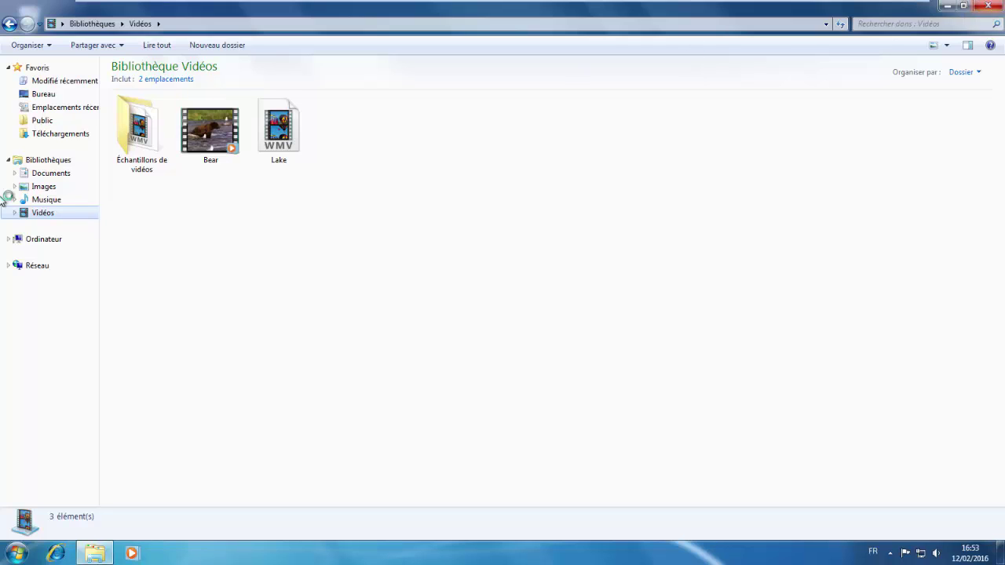
left_click(990, 6)
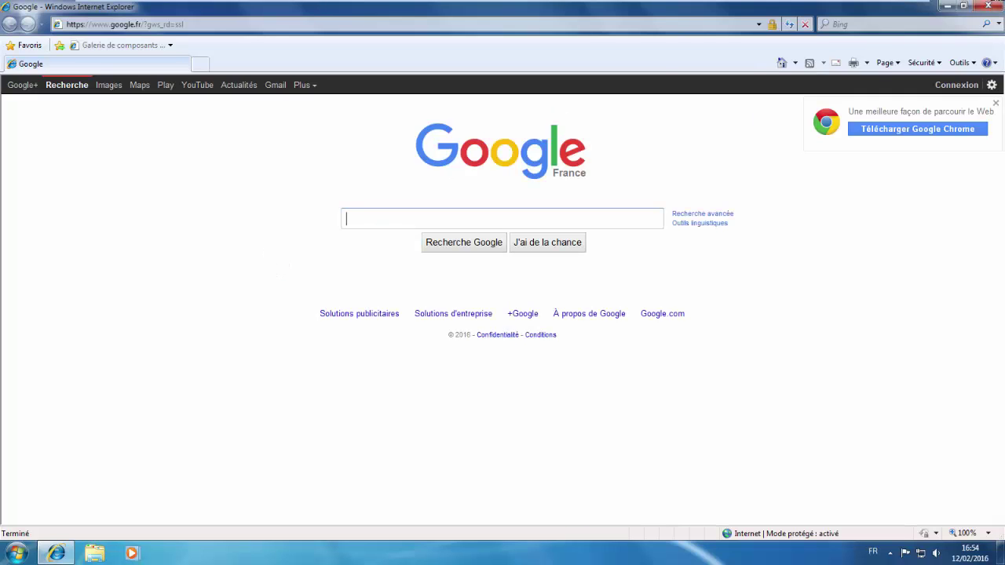
Step: Postpone the Internet Explorer 8 configuration and close the browser with all its tabs
left_click(16, 554)
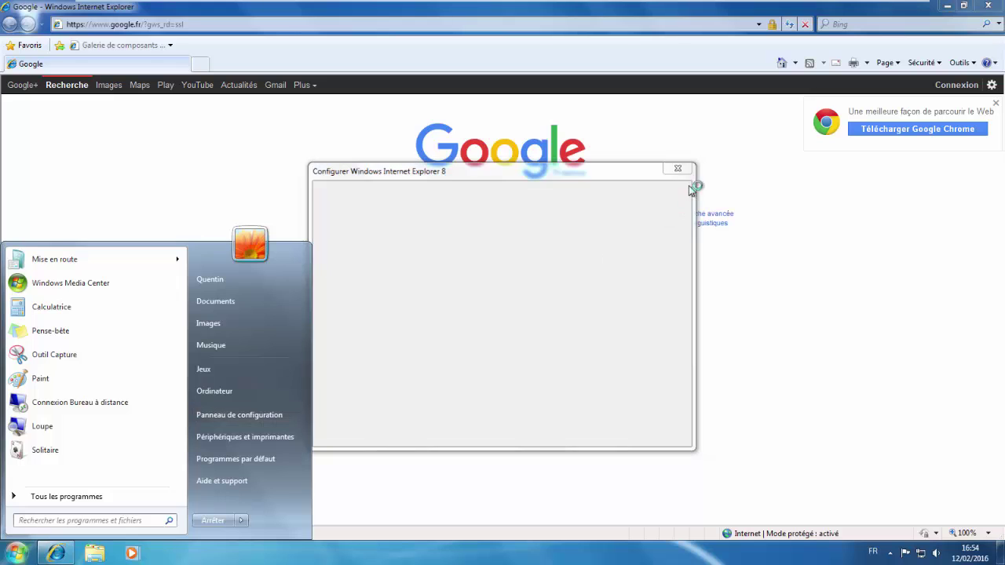
left_click(588, 430)
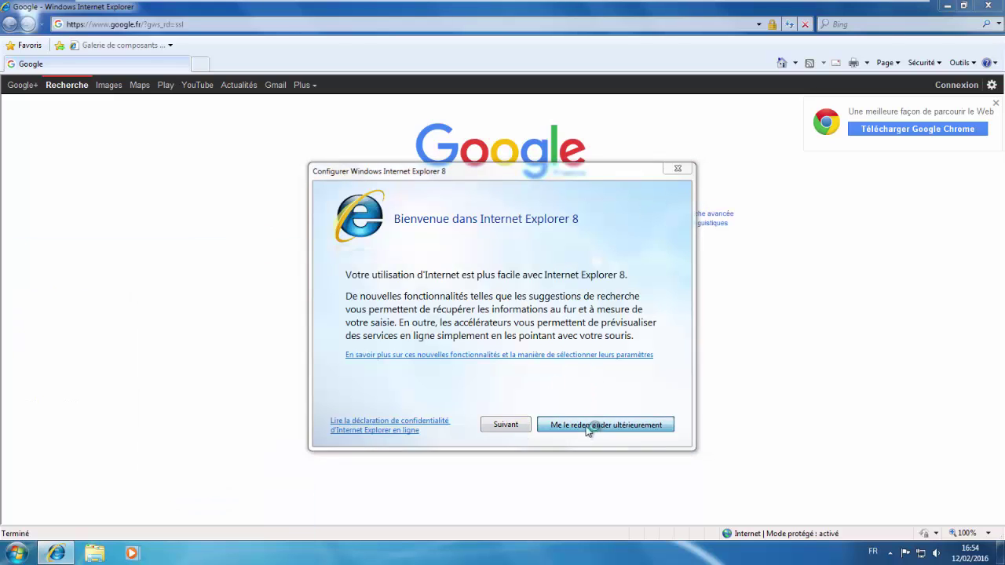
left_click(998, 5)
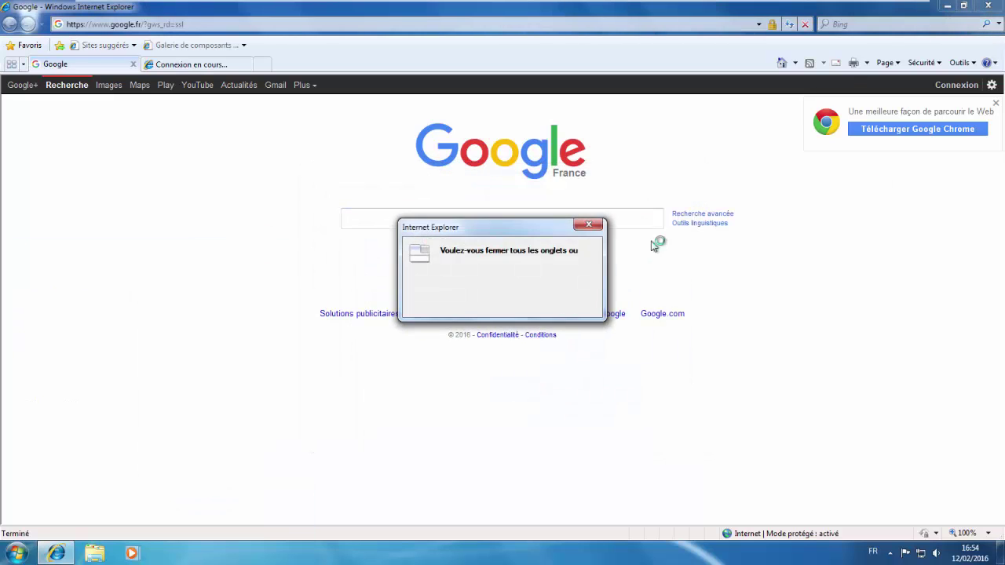
left_click(475, 281)
Step: Check the Rockstar Games folder in the list of all programs and the Rockstar Games Social Club shortcut on the desktop
key("super")
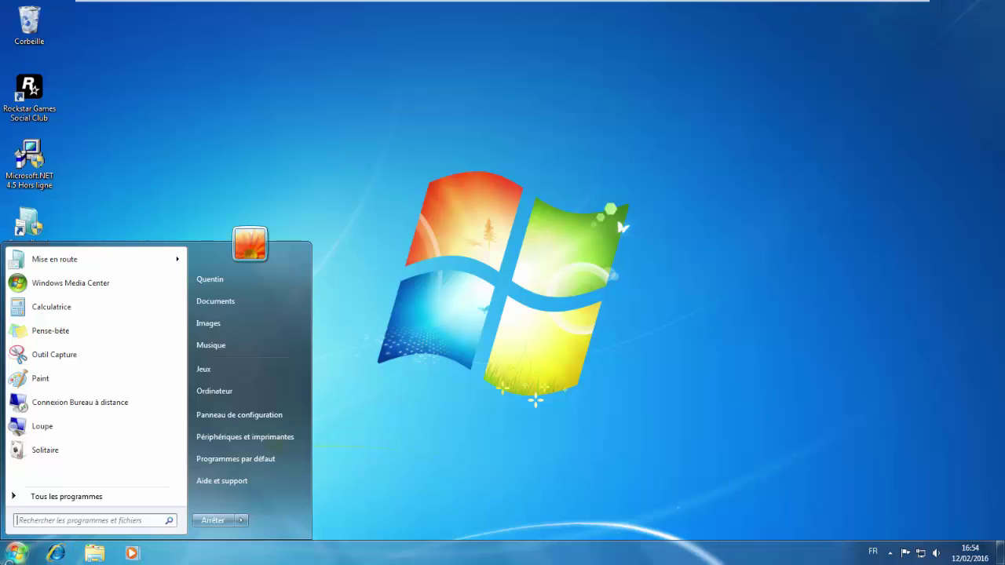
left_click(80, 496)
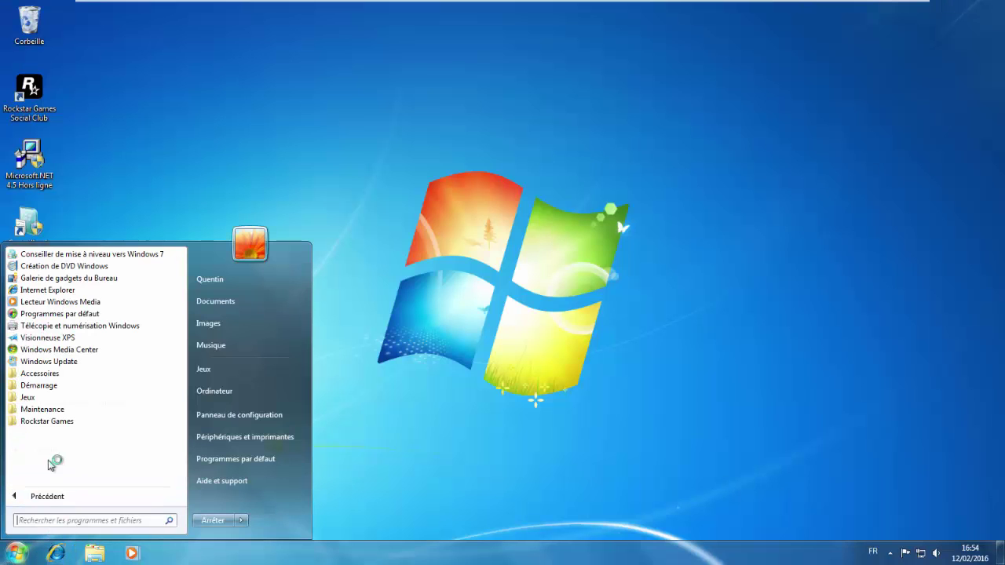
left_click(63, 423)
left_click(567, 264)
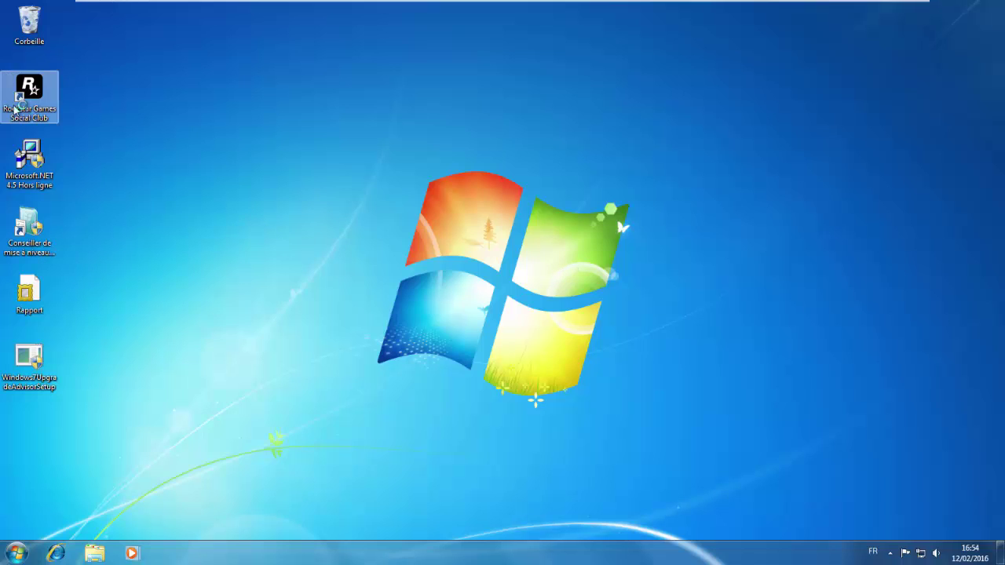
mouse_move(14, 109)
left_mouse_down()
mouse_move(61, 110)
mouse_move(33, 110)
left_mouse_up()
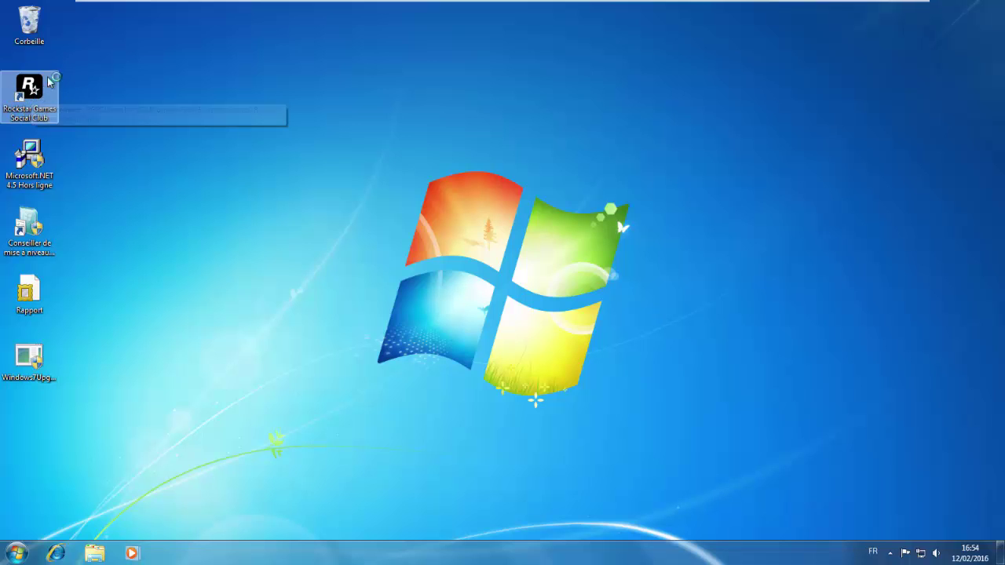
Step: Review the installed programs in the Control Panel's Programmes et fonctionnalités, and close the window
left_click(16, 553)
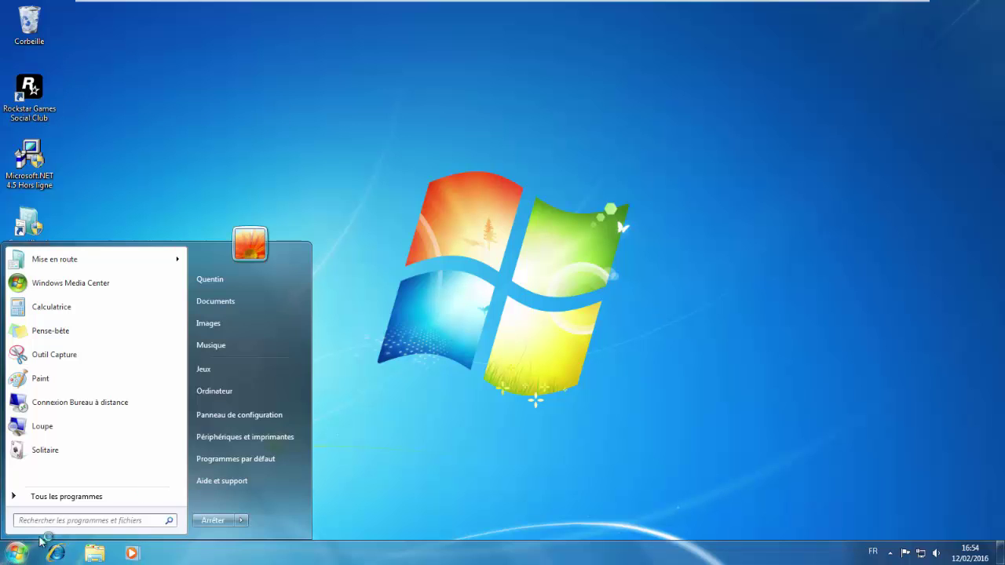
left_click(216, 416)
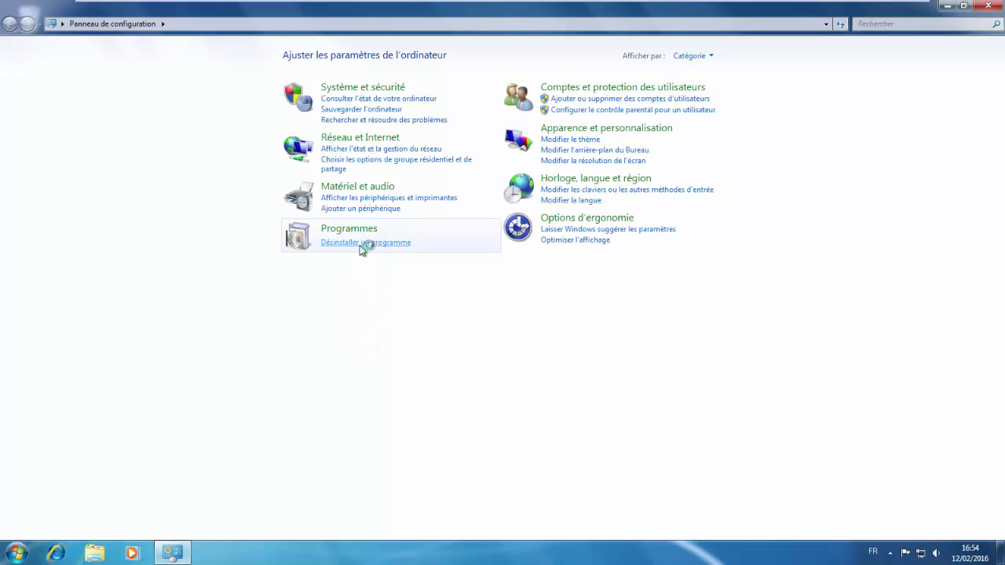
left_click(362, 243)
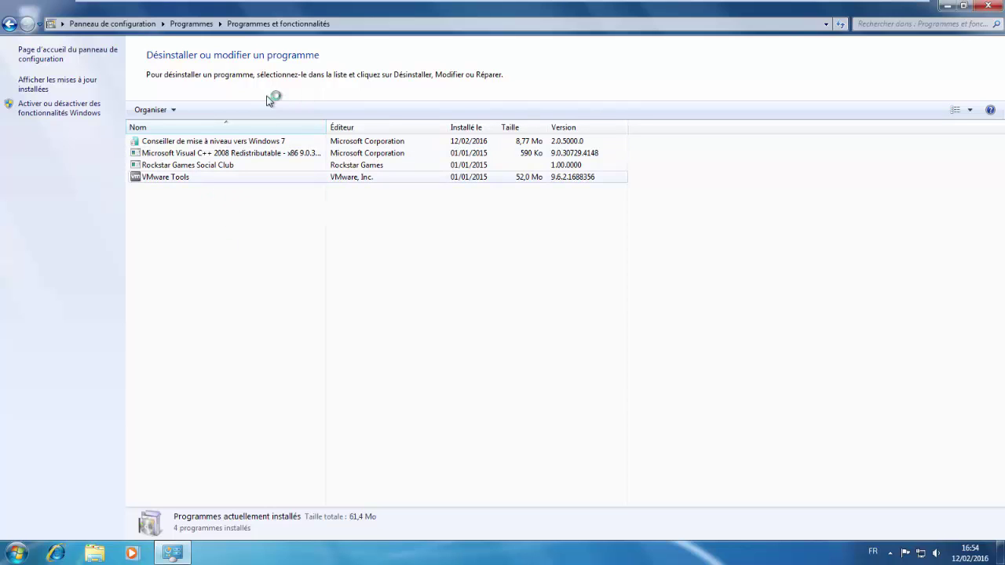
left_click(990, 5)
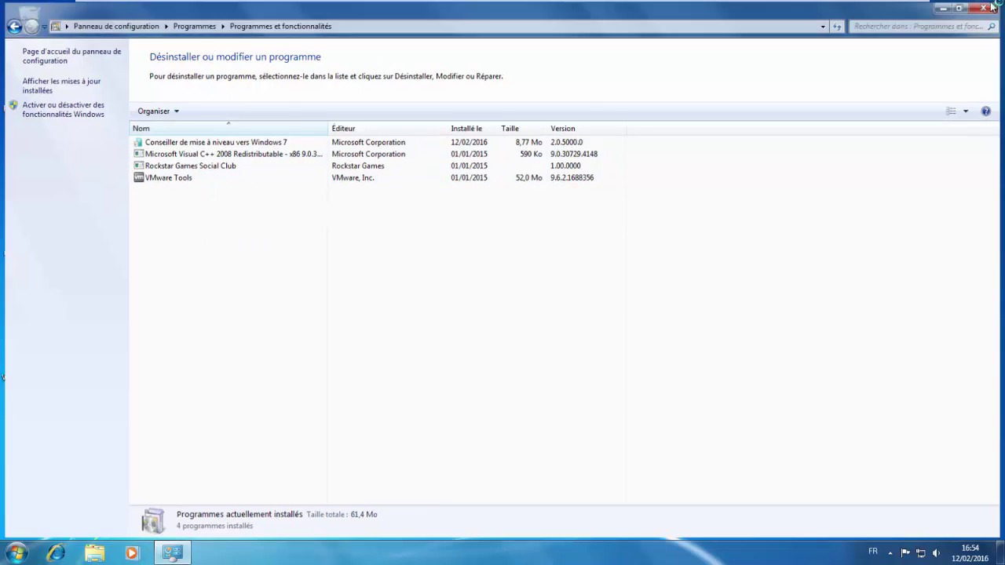